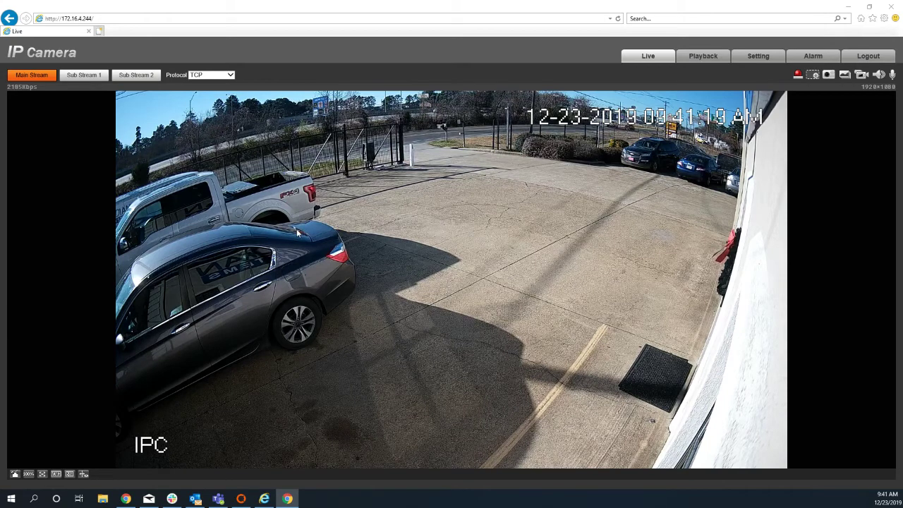
Set the Day profile's Day & Night mode to Color in the camera conditions and save the setting.
{"action": "left_click", "coordinate": [756, 59]}
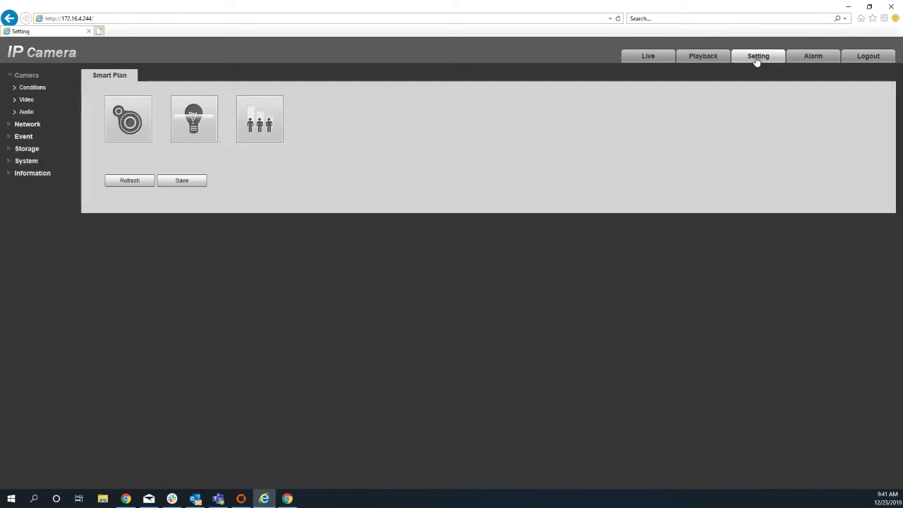
{"action": "left_click", "coordinate": [35, 88]}
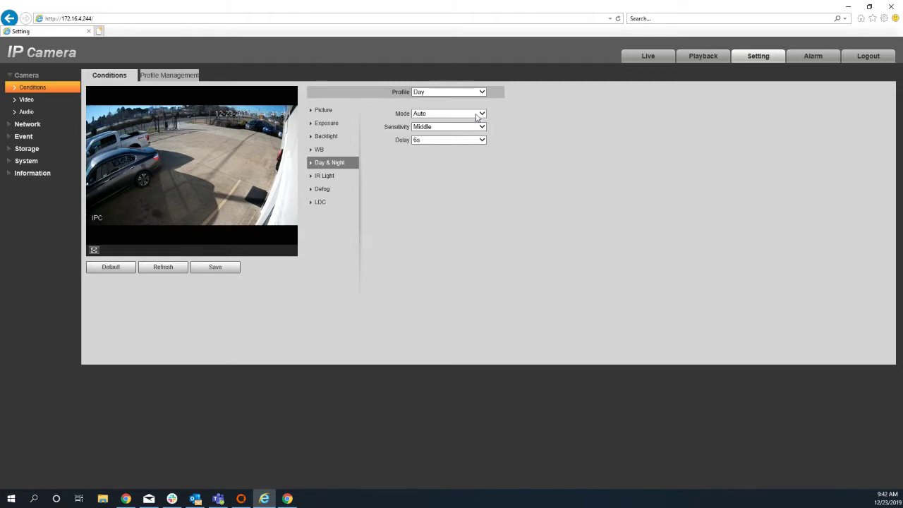
{"action": "left_click", "coordinate": [476, 117]}
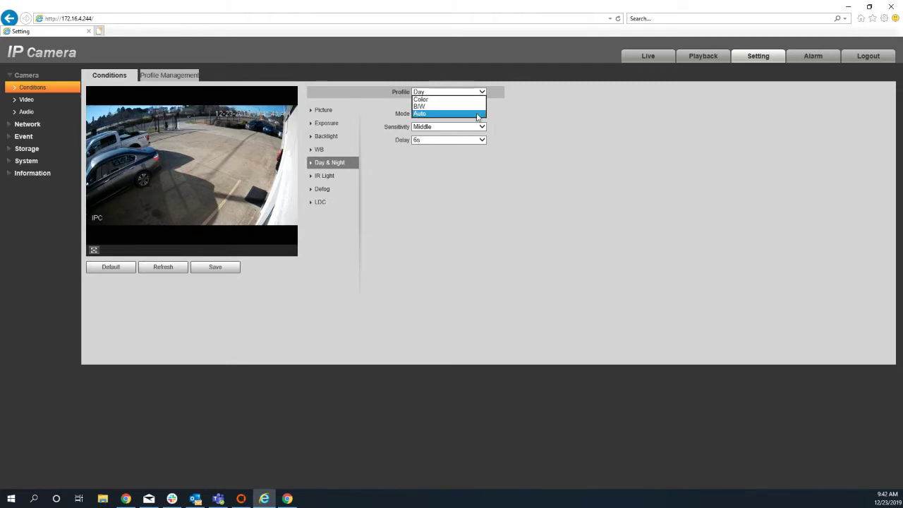
{"action": "left_click", "coordinate": [437, 99]}
{"action": "left_click", "coordinate": [216, 267]}
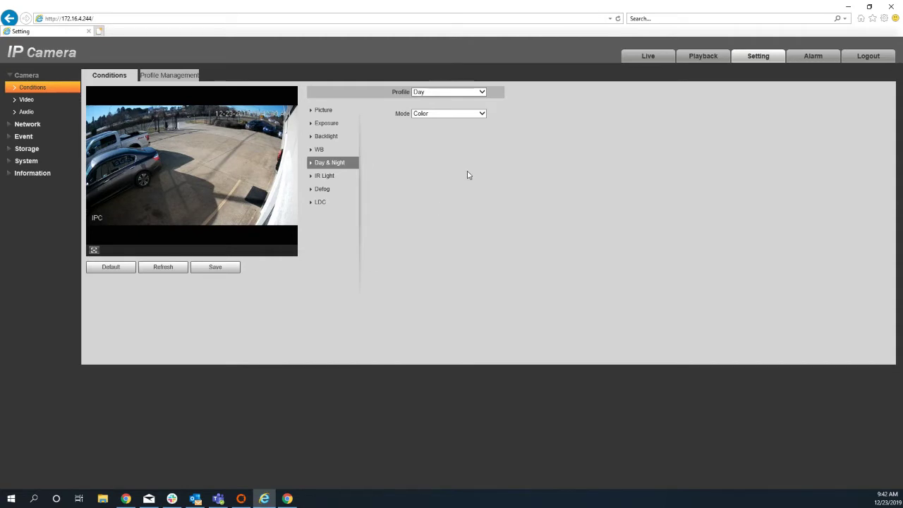
Disable motion detection in the video detection event settings and save the change.
{"action": "left_click", "coordinate": [41, 123]}
{"action": "left_click", "coordinate": [41, 248]}
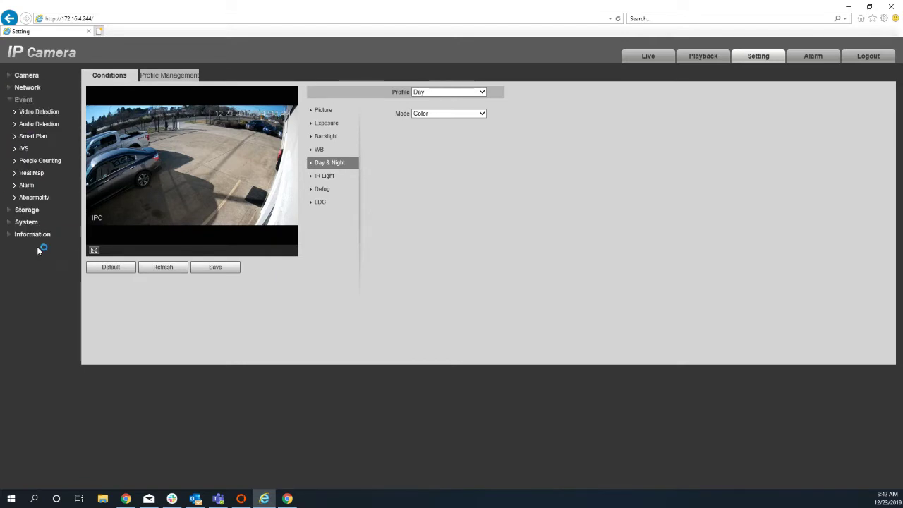
{"action": "left_click", "coordinate": [41, 111]}
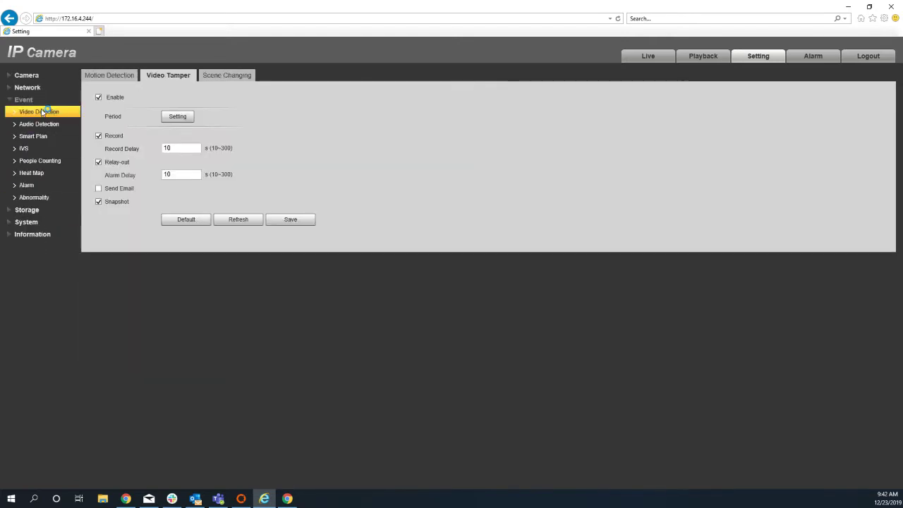
{"action": "left_click", "coordinate": [116, 75]}
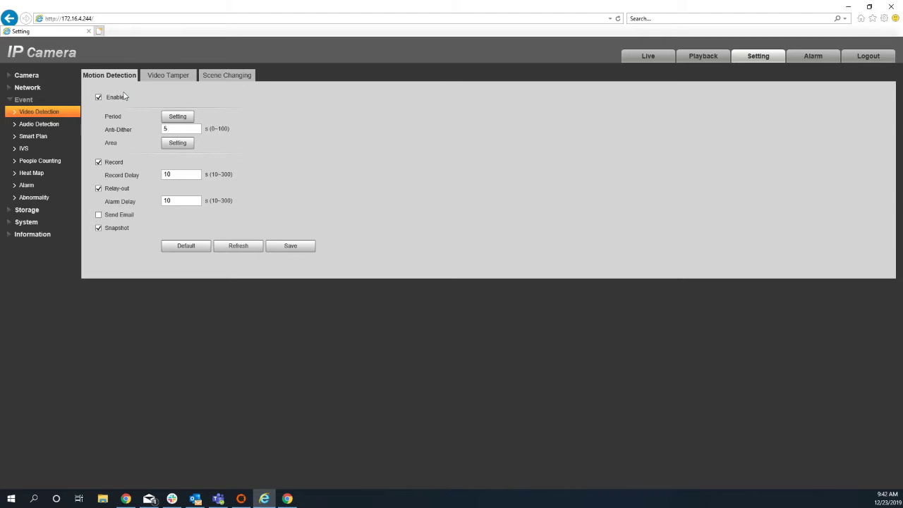
{"action": "left_click", "coordinate": [156, 76]}
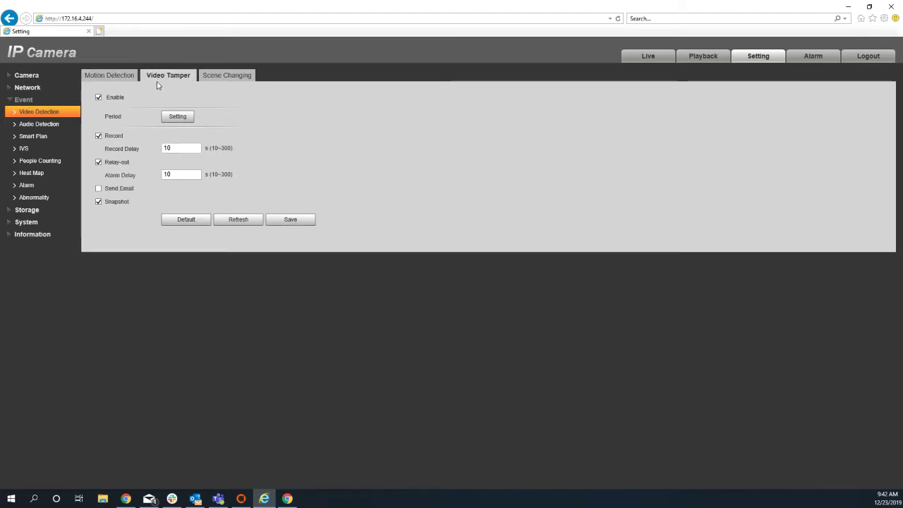
{"action": "left_click", "coordinate": [118, 77]}
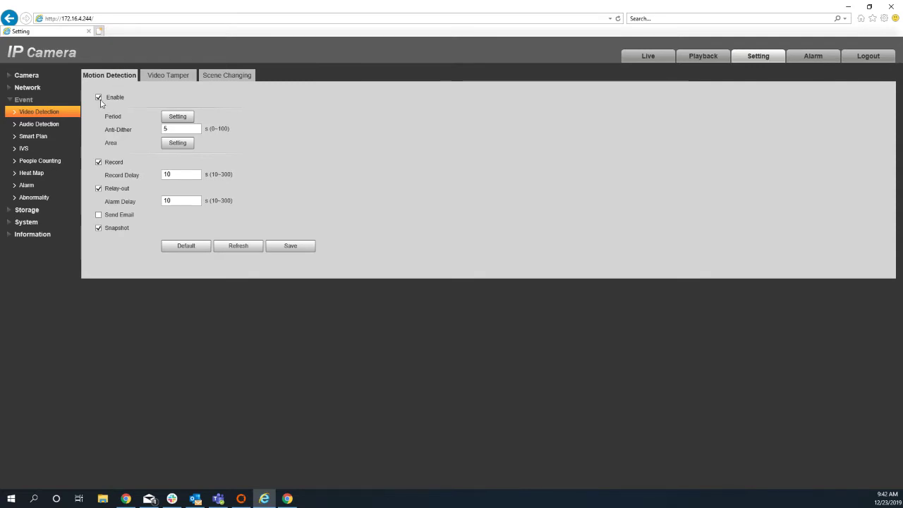
{"action": "left_click", "coordinate": [296, 248]}
Disable video tamper detection and save the change.
{"action": "left_click", "coordinate": [177, 77]}
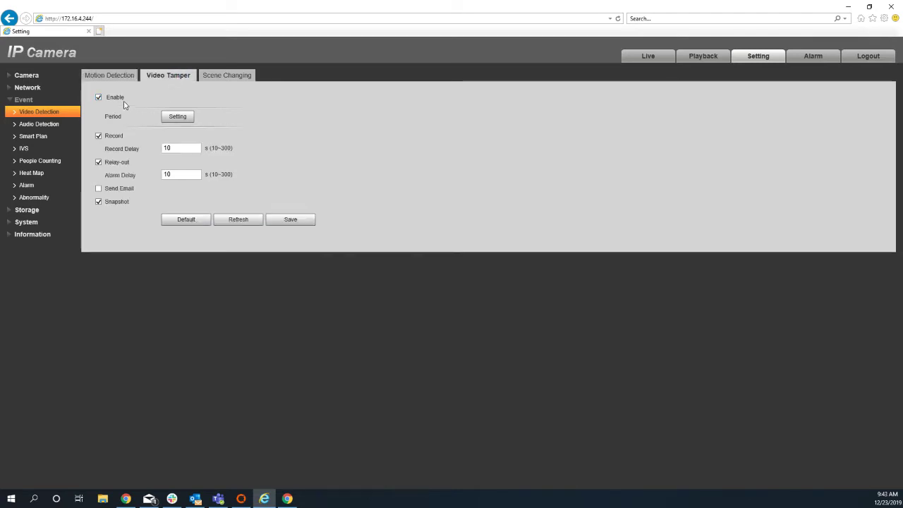
{"action": "left_click", "coordinate": [99, 98]}
{"action": "left_click", "coordinate": [285, 223]}
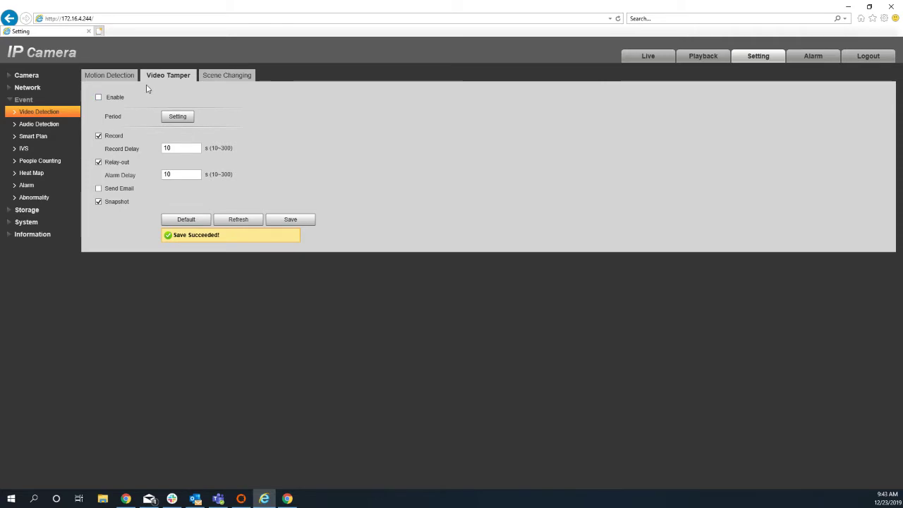
Set the motion detection schedule's Period1 end time to 00:00:59 for all days and save it.
{"action": "left_click", "coordinate": [113, 78]}
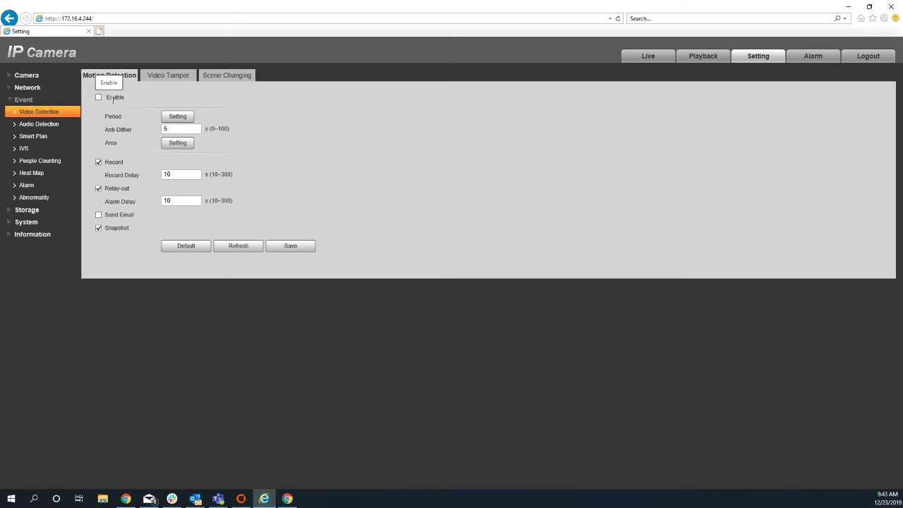
{"action": "left_click", "coordinate": [175, 118]}
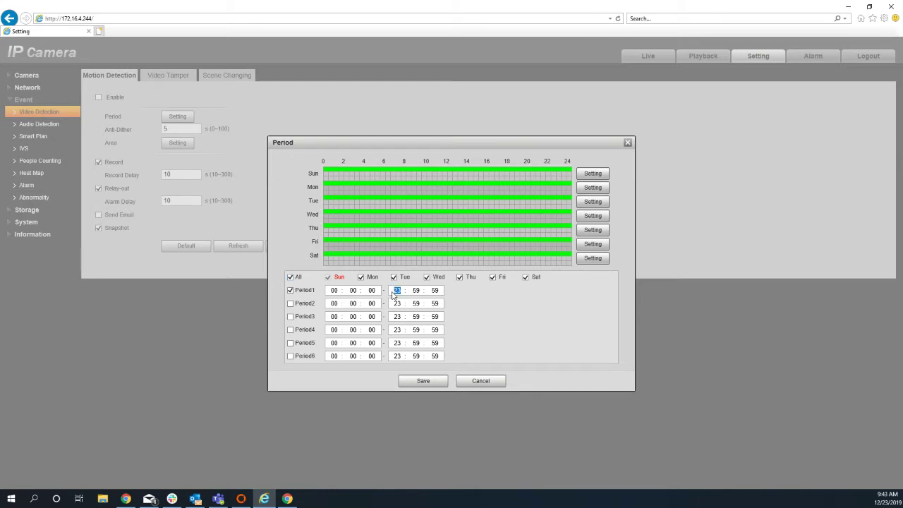
{"action": "left_click", "coordinate": [394, 295]}
{"action": "type", "text": "00 : 00"}
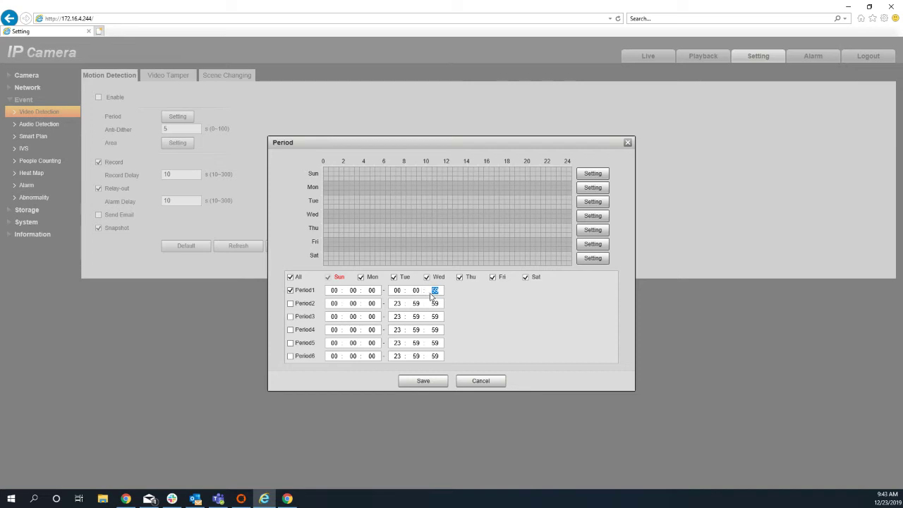
{"action": "left_click", "coordinate": [427, 380]}
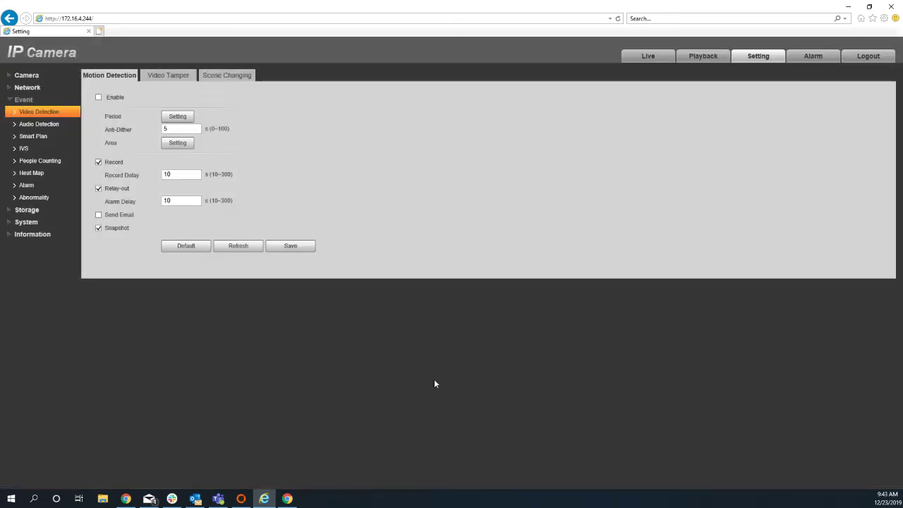
{"action": "left_click", "coordinate": [292, 247]}
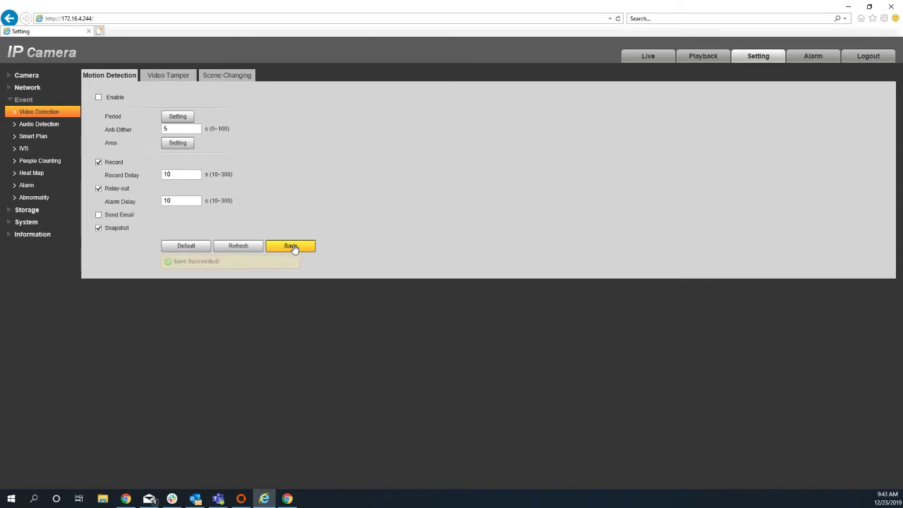
Remove all motion detection regions from the detection area and save the settings.
{"action": "left_click", "coordinate": [185, 144]}
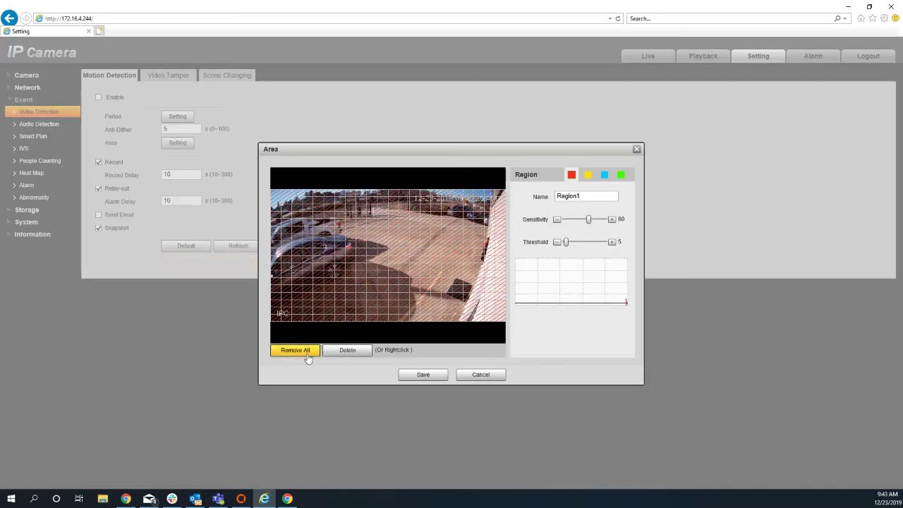
{"action": "left_click", "coordinate": [300, 350]}
{"action": "left_click", "coordinate": [433, 376]}
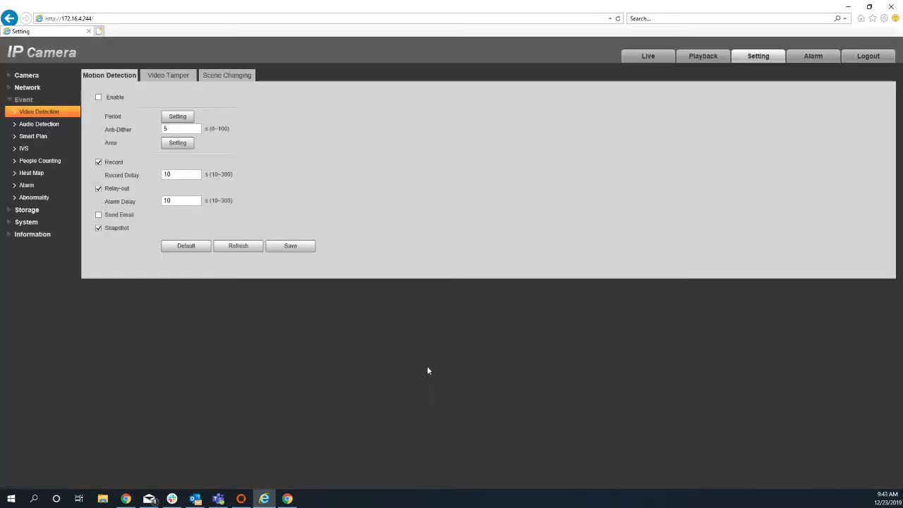
{"action": "left_click", "coordinate": [295, 247]}
Set the video tamper schedule's Period1 end time to 00:00:59 for all days and save it.
{"action": "left_click", "coordinate": [182, 76]}
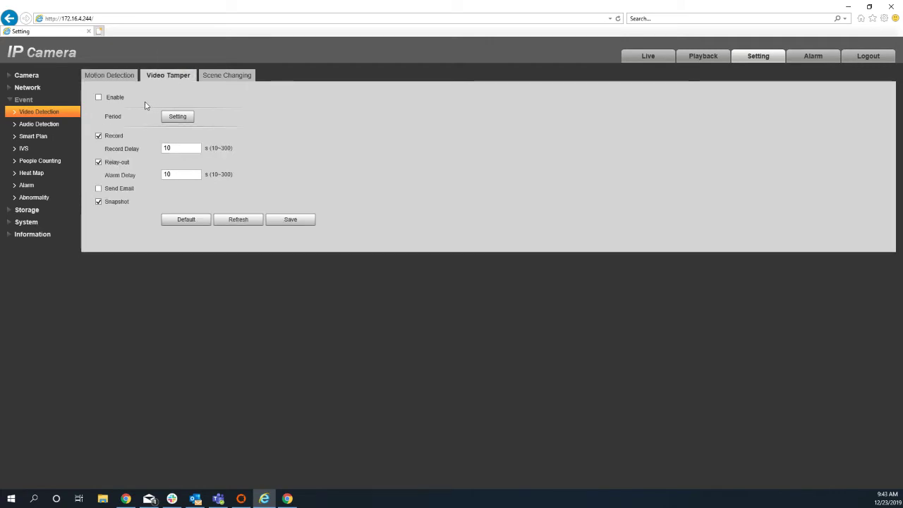
{"action": "left_click", "coordinate": [179, 117]}
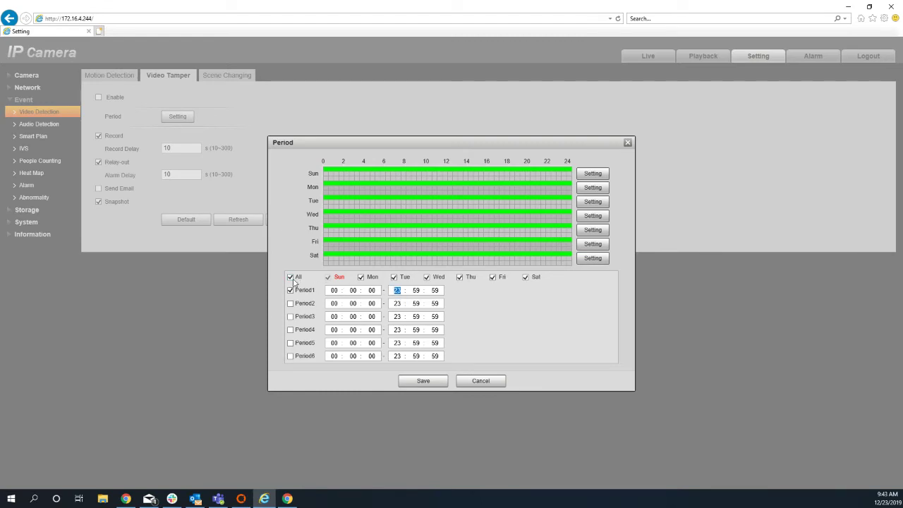
{"action": "type", "text": "00 : "}
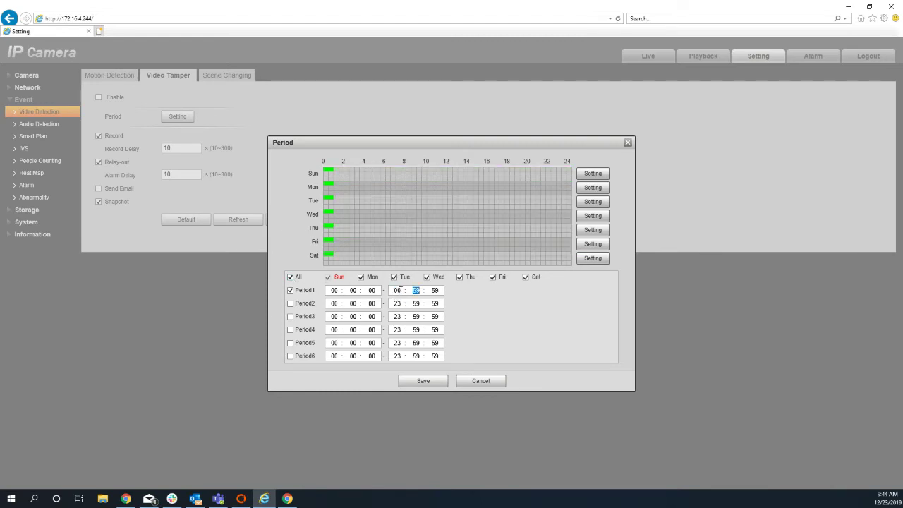
{"action": "type", "text": "00 :"}
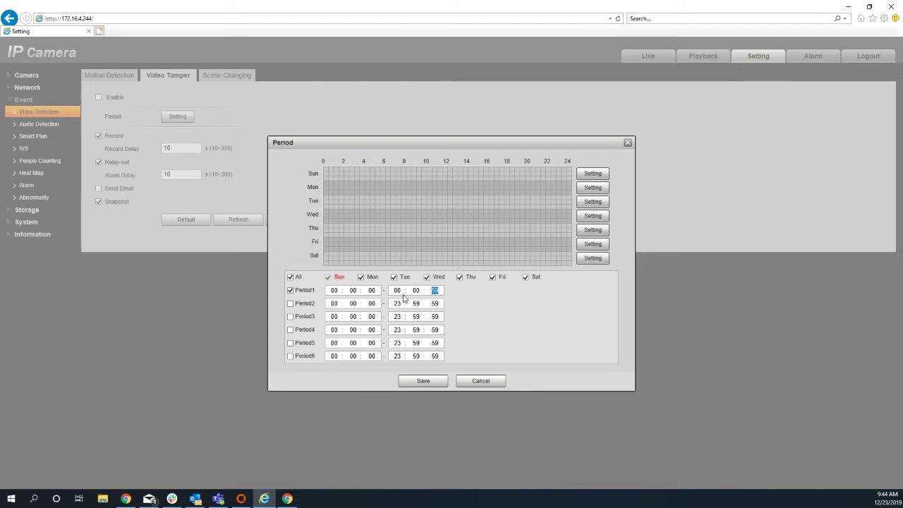
{"action": "left_click", "coordinate": [433, 381]}
{"action": "left_click", "coordinate": [299, 220]}
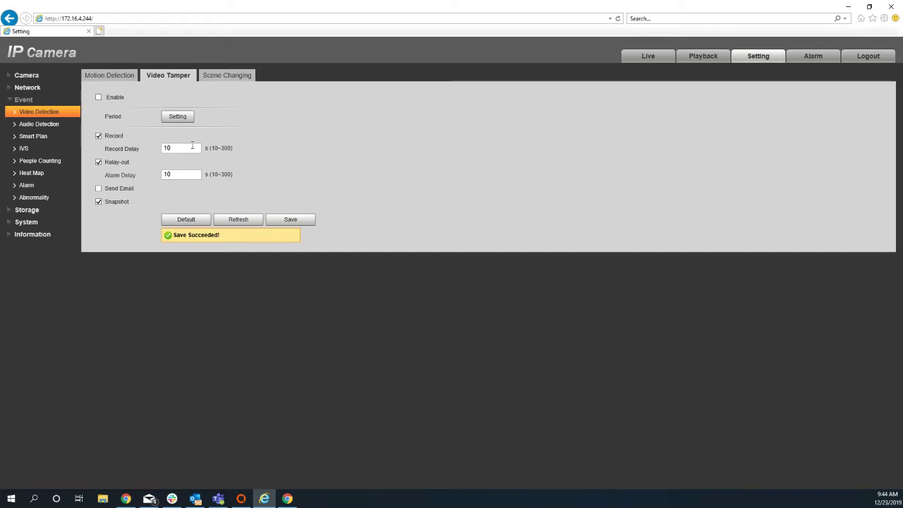
Add a new IVS rule with the rule type Tripwire.
{"action": "left_click", "coordinate": [104, 77]}
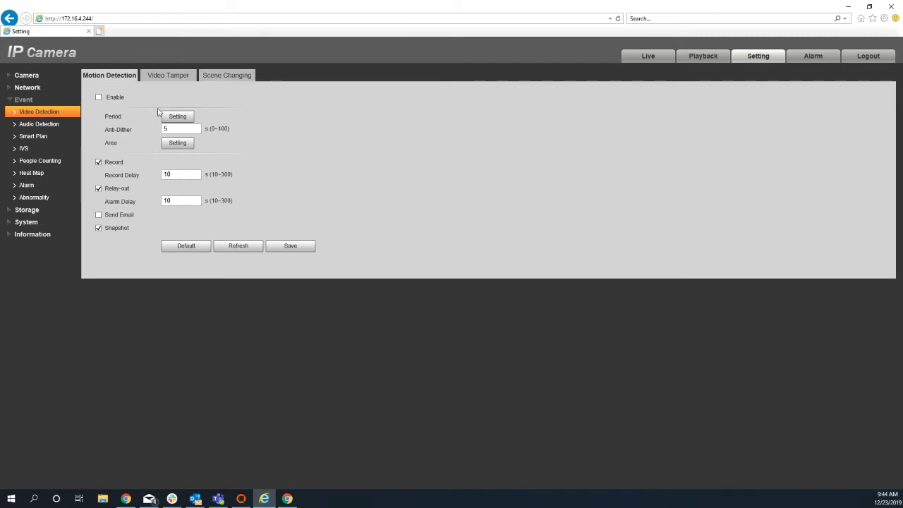
{"action": "left_click", "coordinate": [41, 153]}
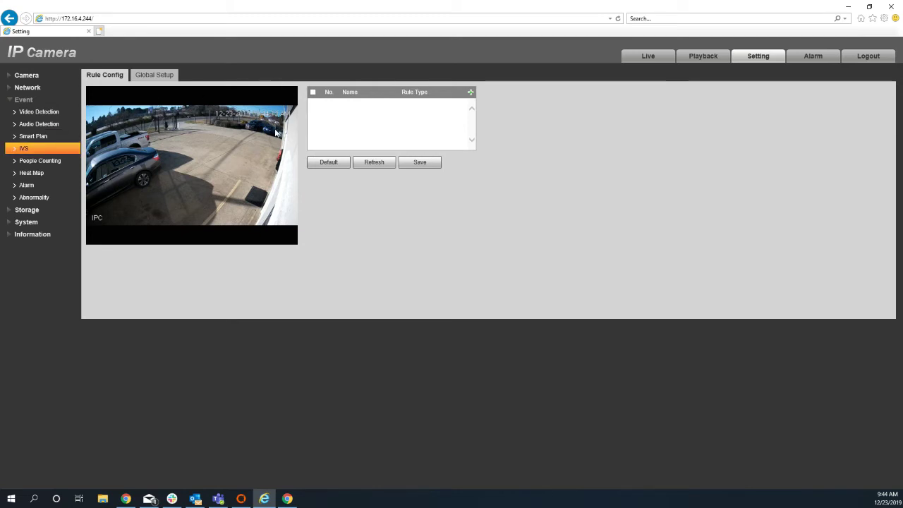
{"action": "left_click", "coordinate": [471, 93]}
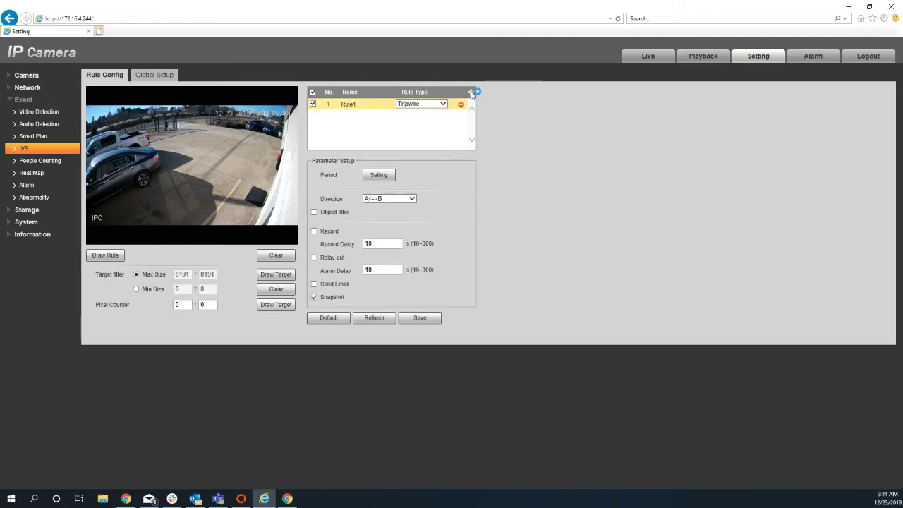
{"action": "left_click", "coordinate": [432, 105]}
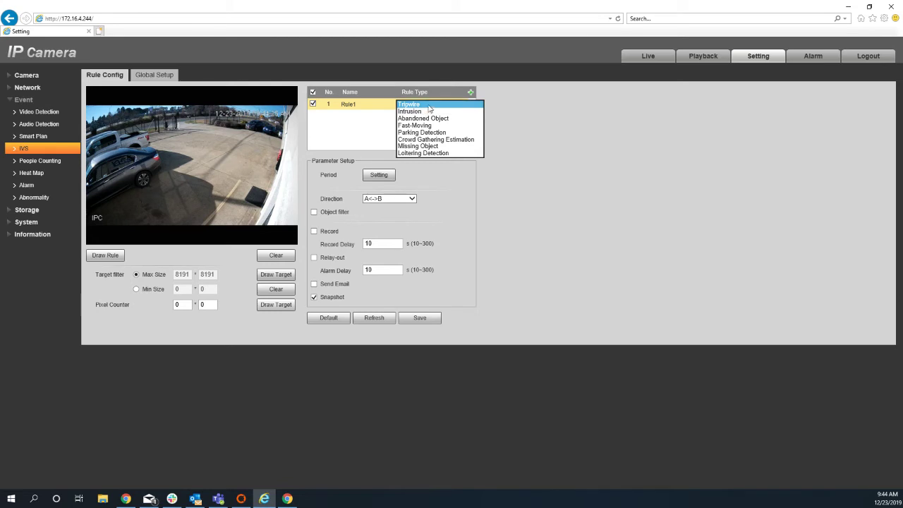
{"action": "left_click", "coordinate": [427, 105]}
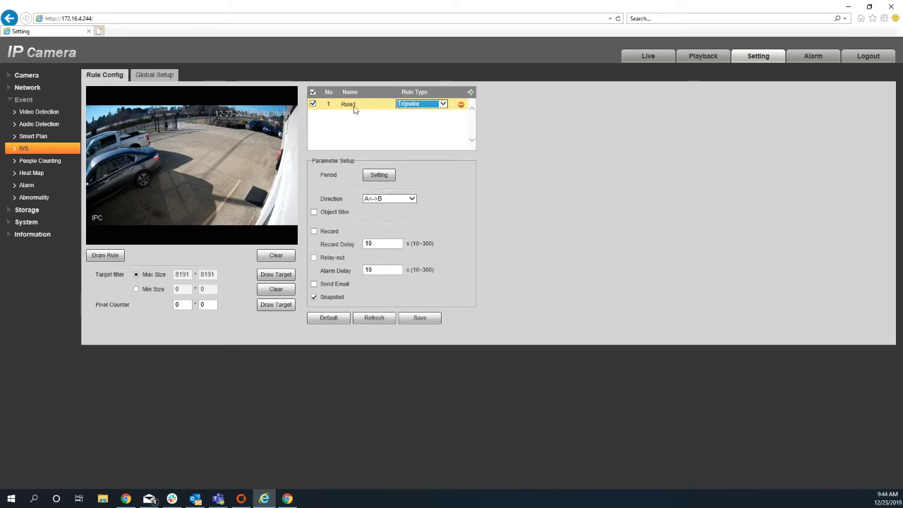
Draw a two-segment tripwire from the far parked cars to the camera image's left edge, then down to its bottom edge right of centre.
{"action": "left_click", "coordinate": [102, 262]}
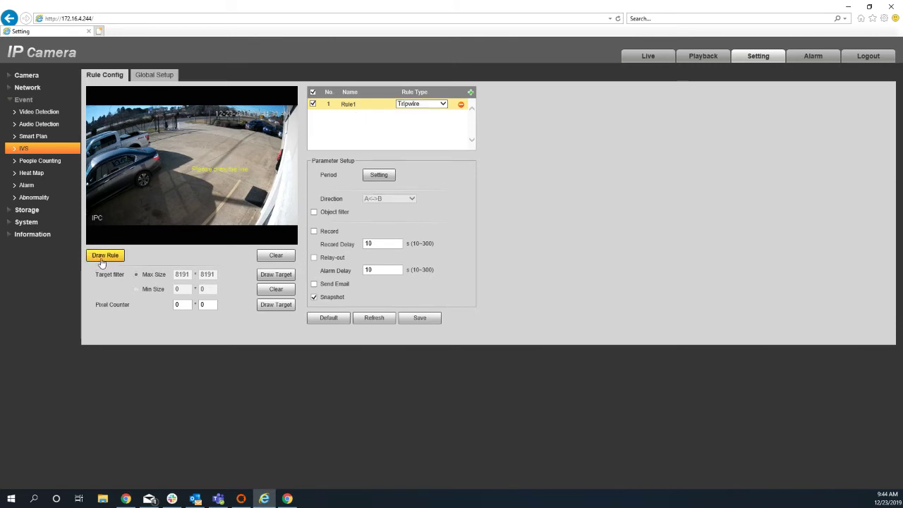
{"action": "left_click", "coordinate": [275, 129]}
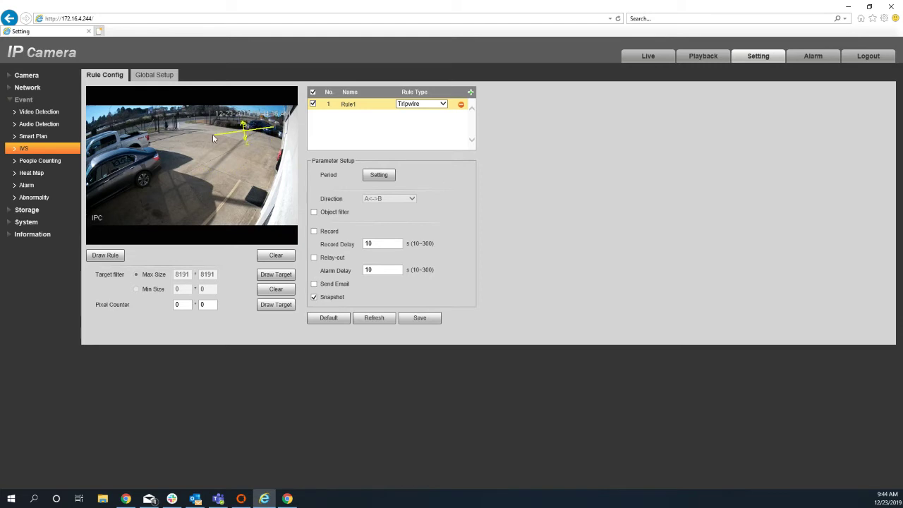
{"action": "right_click", "coordinate": [92, 164]}
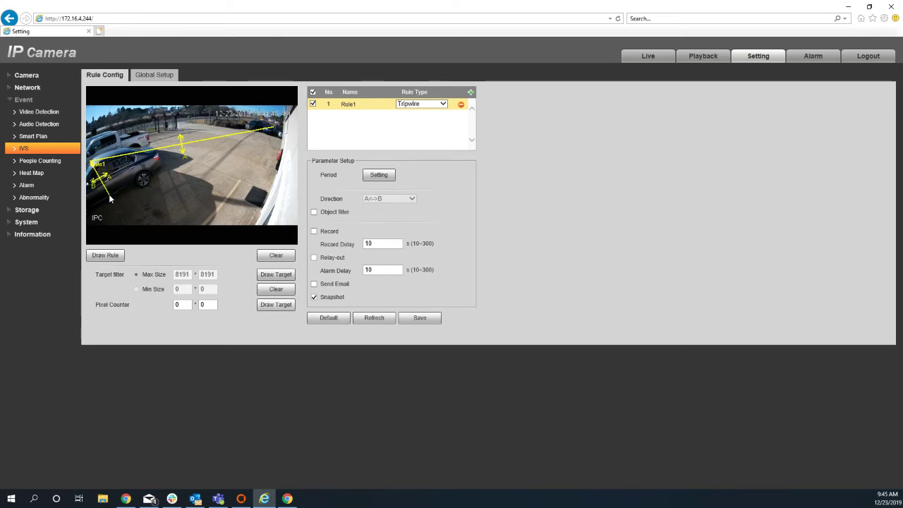
{"action": "left_click", "coordinate": [221, 224]}
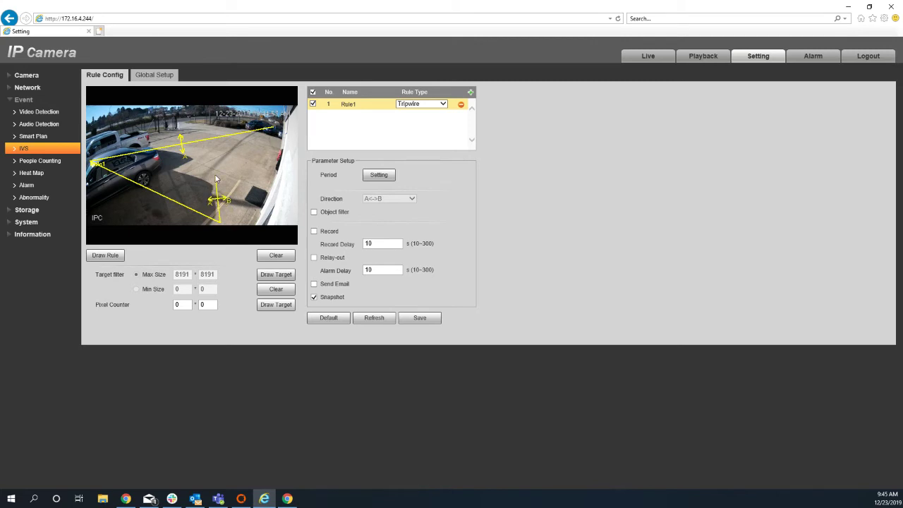
{"action": "right_click", "coordinate": [219, 222]}
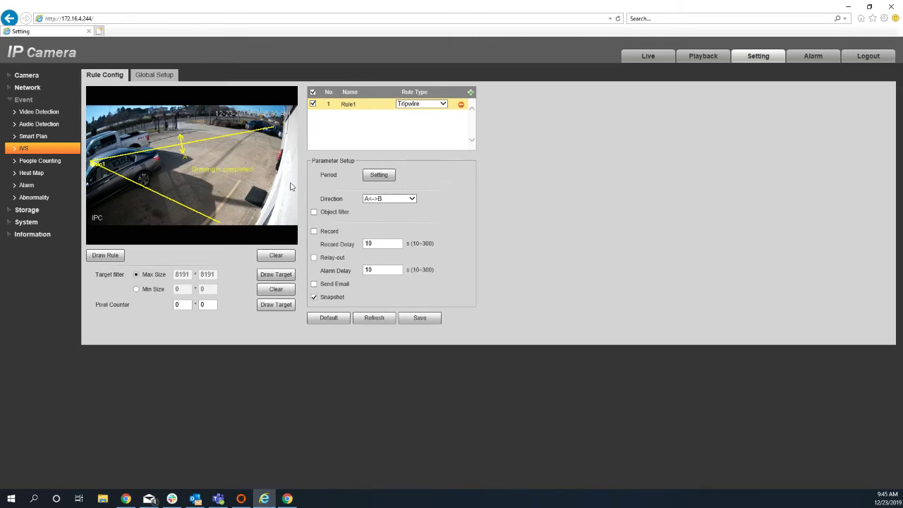
Switch the tripwire rule's direction to A->B, to B->A, and back to A<->B.
{"action": "left_click", "coordinate": [415, 200]}
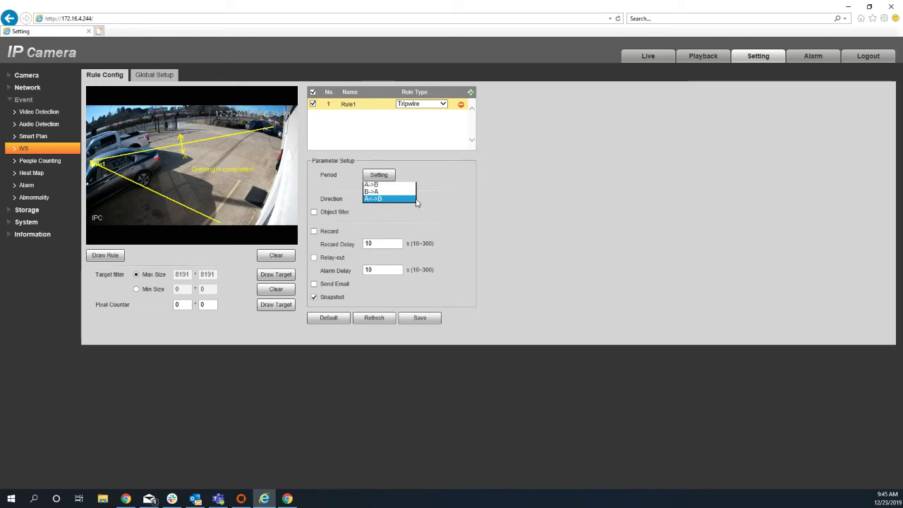
{"action": "left_click", "coordinate": [385, 189]}
{"action": "left_click", "coordinate": [386, 200]}
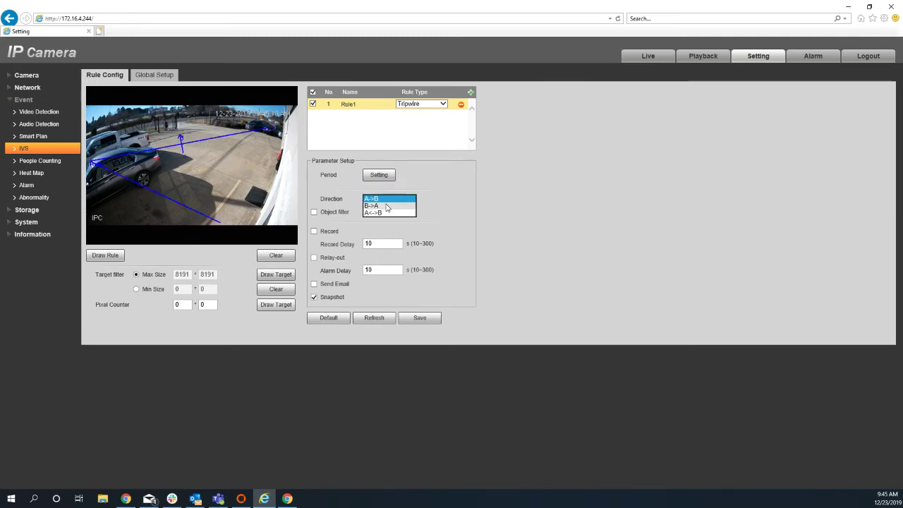
{"action": "left_click", "coordinate": [386, 206]}
{"action": "left_click", "coordinate": [386, 202]}
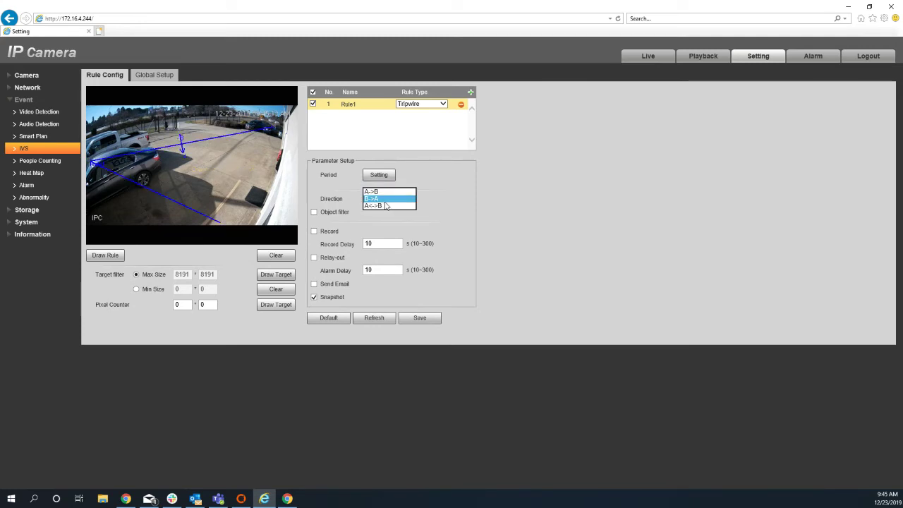
{"action": "left_click", "coordinate": [386, 206]}
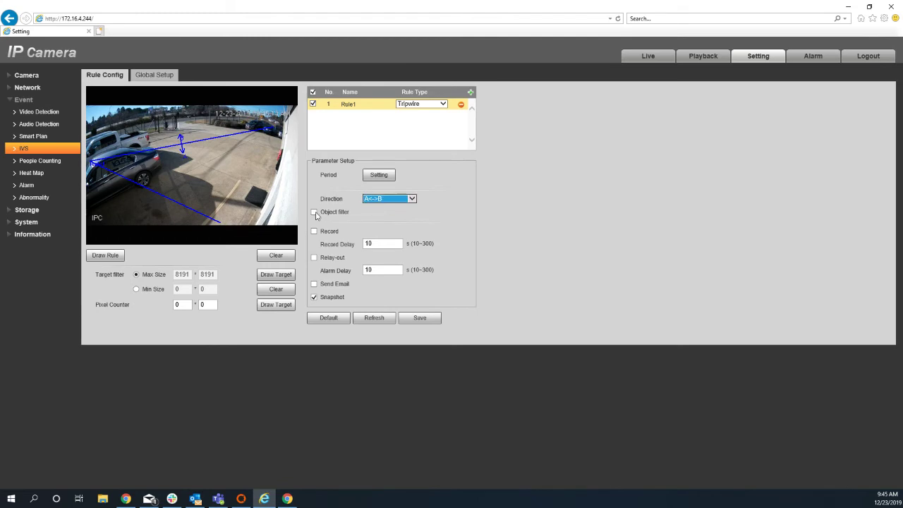
Enable the tripwire's object filter with Human and Motor Vehicle as effective objects, and save the rule.
{"action": "left_click", "coordinate": [315, 213]}
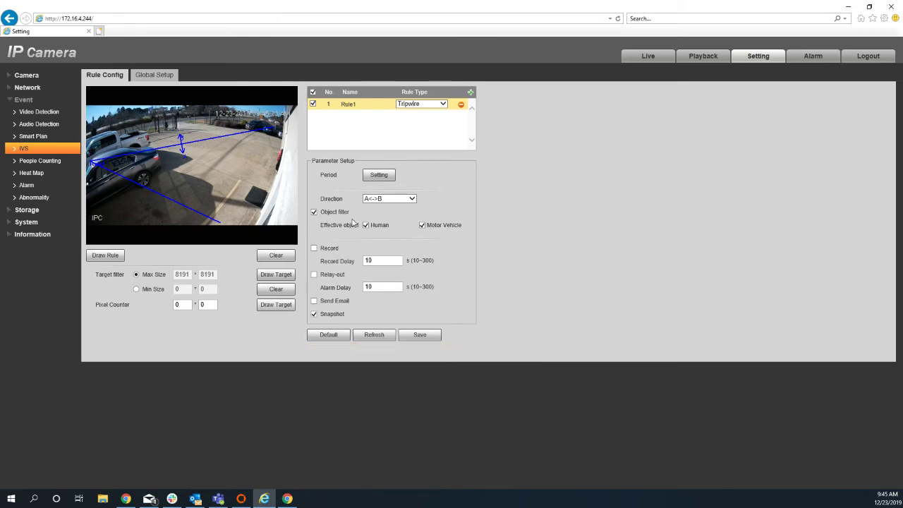
{"action": "left_click", "coordinate": [420, 336]}
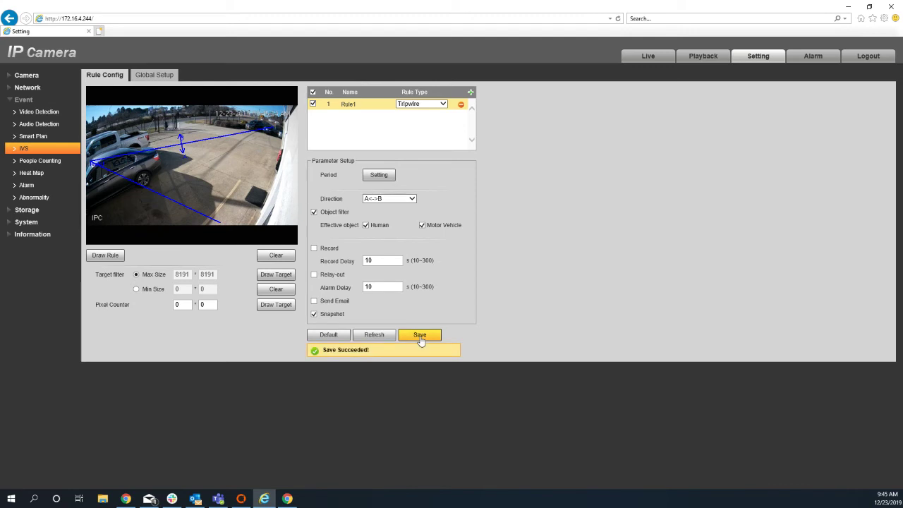
Add a second IVS rule with the rule type Intrusion.
{"action": "left_click", "coordinate": [470, 95]}
{"action": "left_click", "coordinate": [441, 115]}
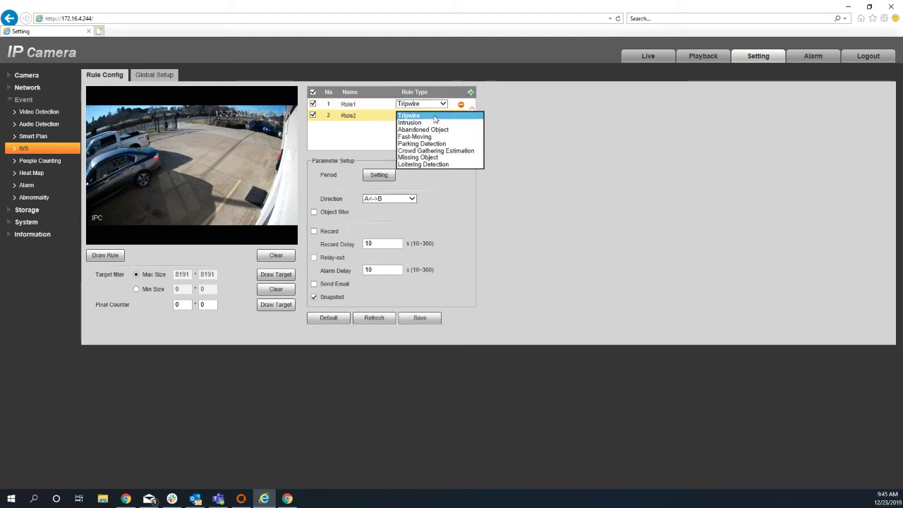
{"action": "left_click", "coordinate": [435, 121]}
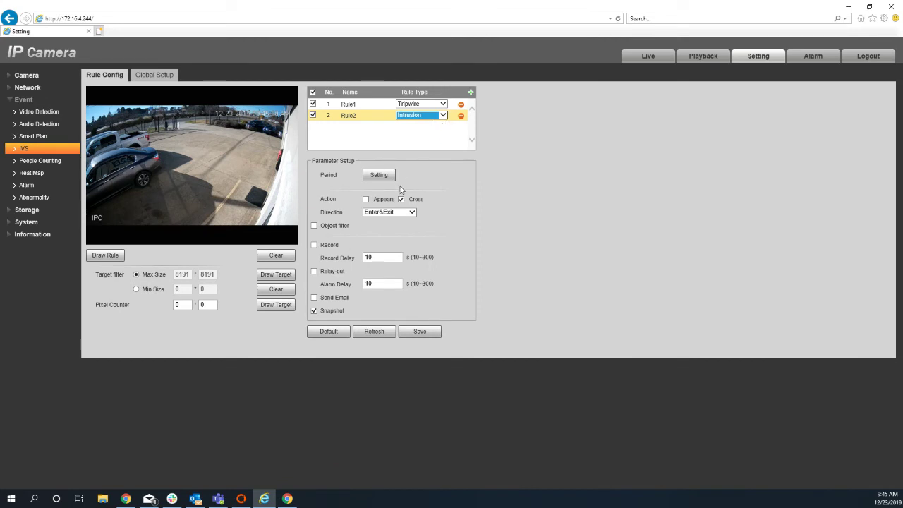
Draw a five-corner intrusion region around the parking lot, from the gate area along the image's left and bottom edges to the far parked cars.
{"action": "left_click", "coordinate": [105, 255]}
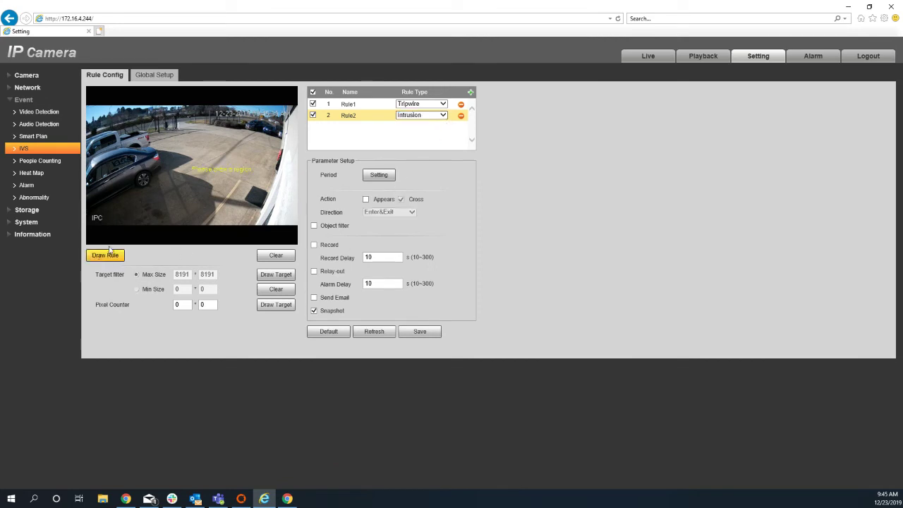
{"action": "left_click", "coordinate": [207, 121]}
{"action": "left_click", "coordinate": [93, 162]}
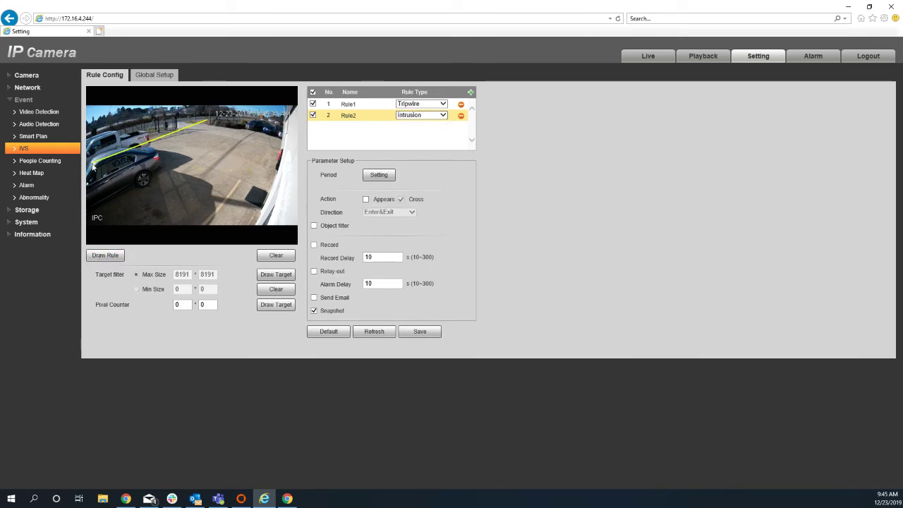
{"action": "left_click", "coordinate": [95, 221]}
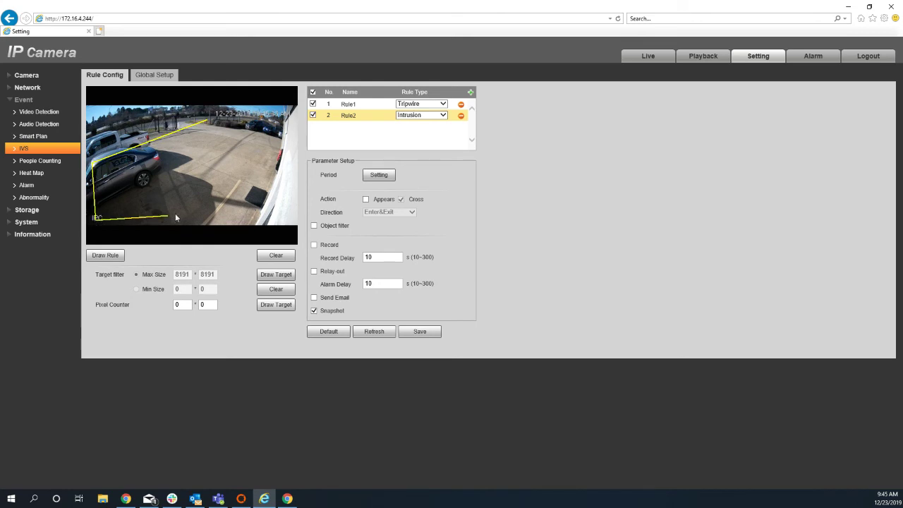
{"action": "left_click", "coordinate": [286, 224]}
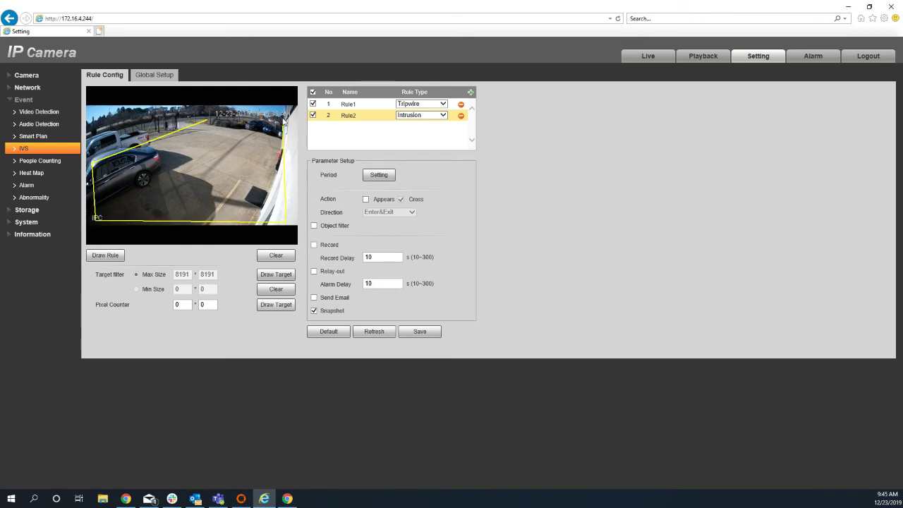
{"action": "left_click", "coordinate": [285, 122]}
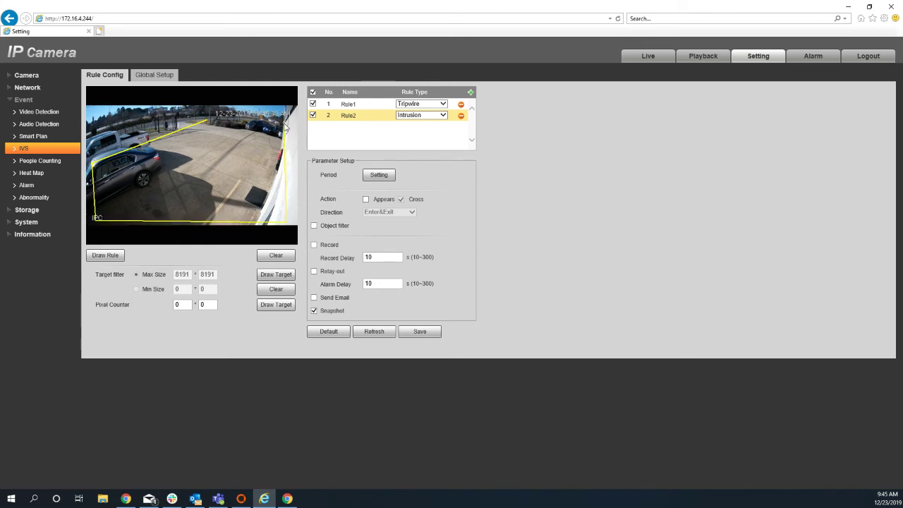
{"action": "right_click", "coordinate": [204, 119]}
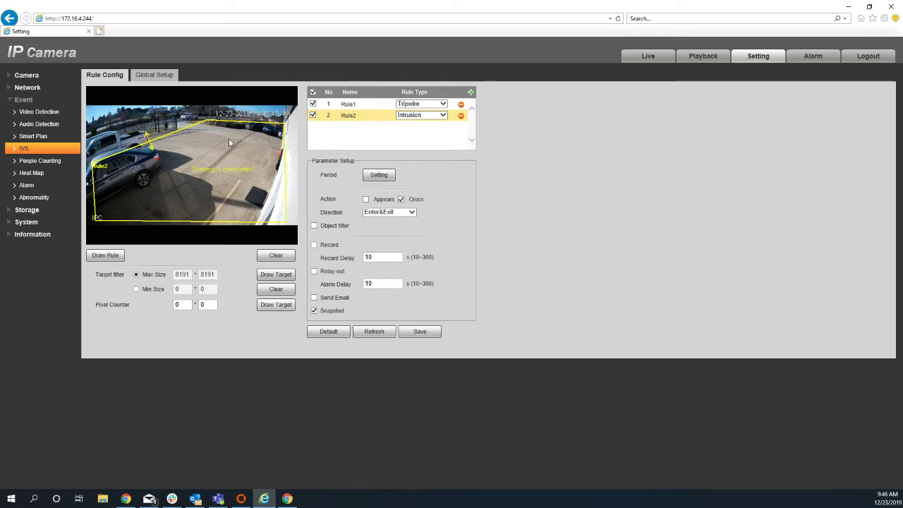
Enable the Appears action alongside Cross for the intrusion rule and save it.
{"action": "left_click", "coordinate": [366, 202]}
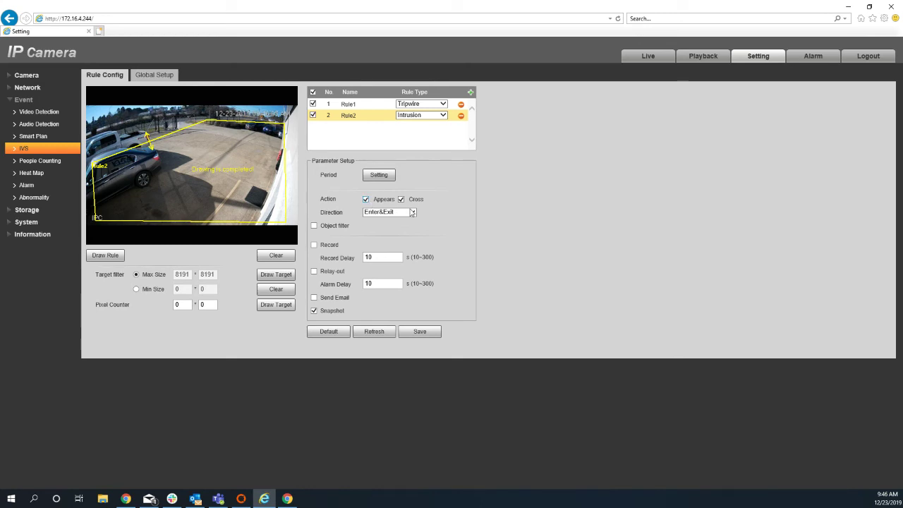
{"action": "left_click", "coordinate": [421, 332]}
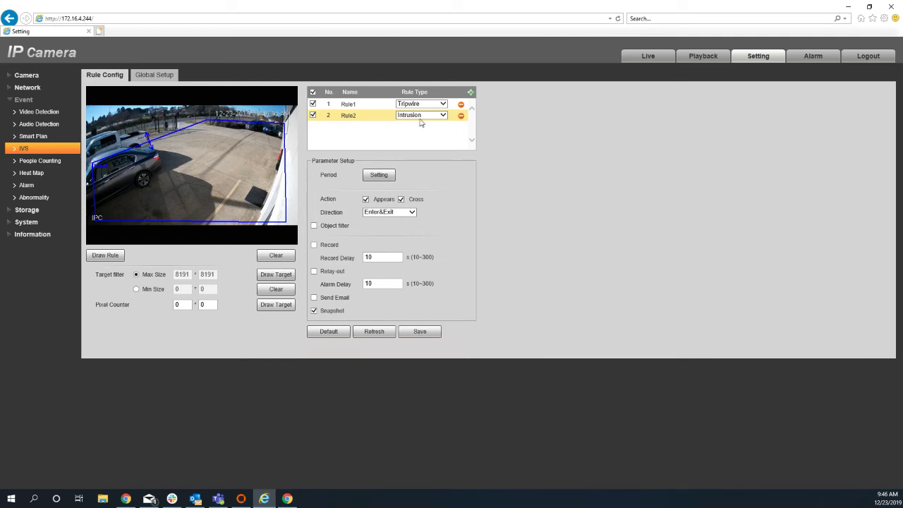
Review the tripwire and intrusion rules, and check the live view for their overlays.
{"action": "left_click", "coordinate": [389, 107]}
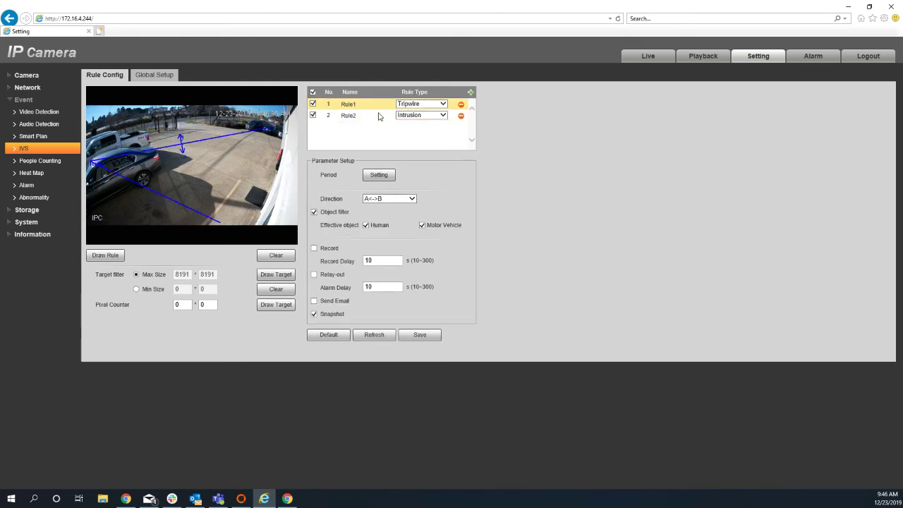
{"action": "left_click", "coordinate": [379, 118]}
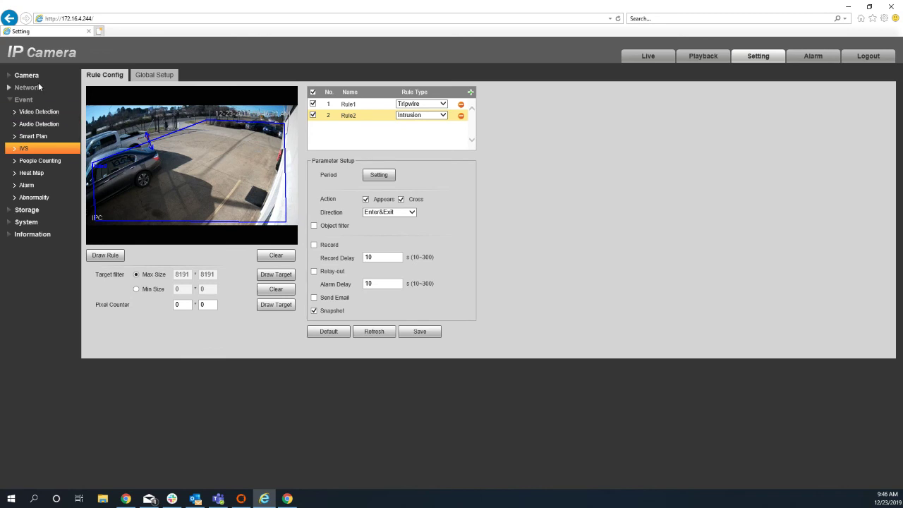
{"action": "left_click", "coordinate": [643, 59]}
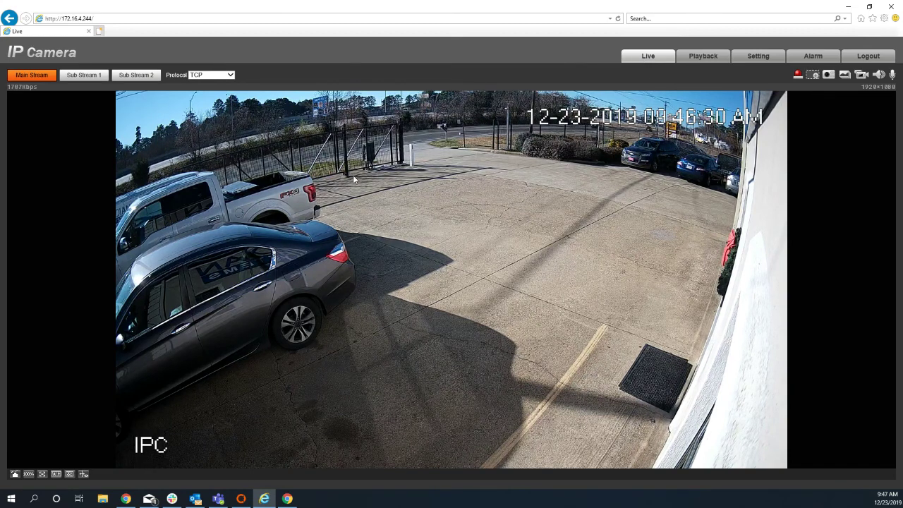
Enable IVS in the camera's Smart Plan settings and save.
{"action": "left_click", "coordinate": [760, 60]}
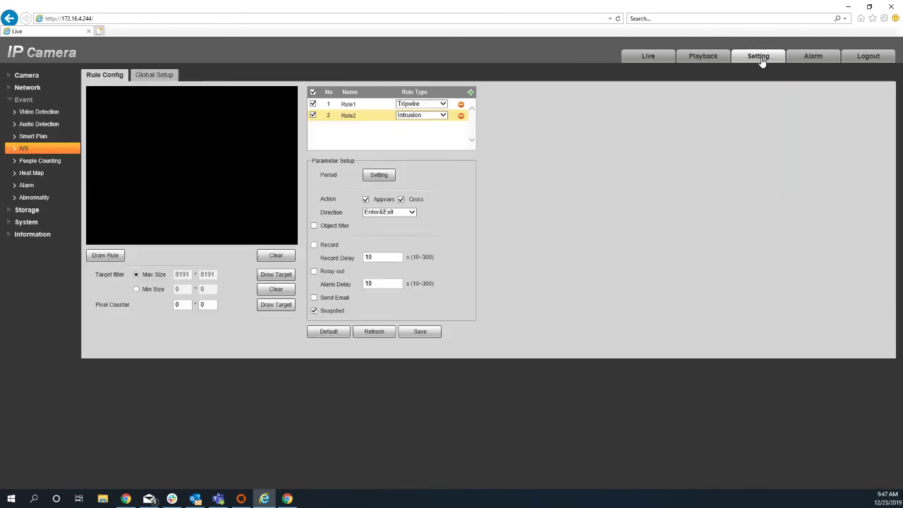
{"action": "left_click", "coordinate": [33, 137]}
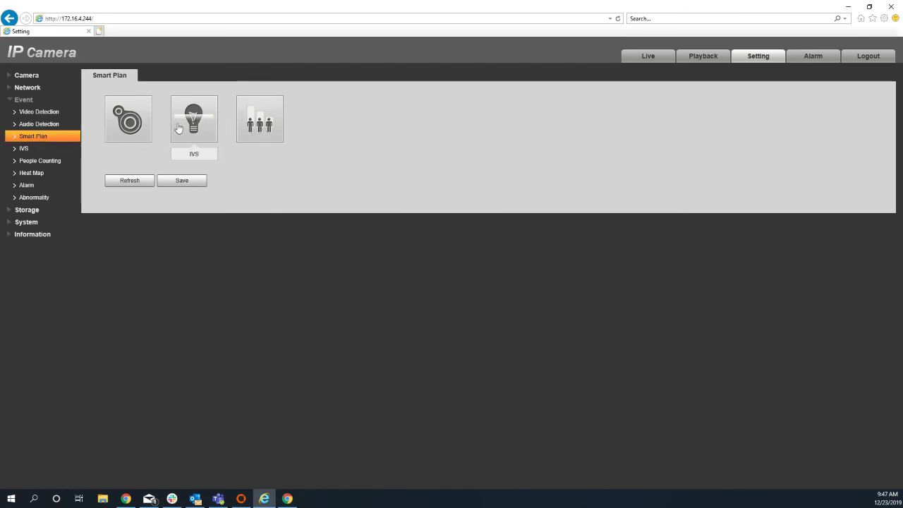
{"action": "left_click", "coordinate": [203, 125]}
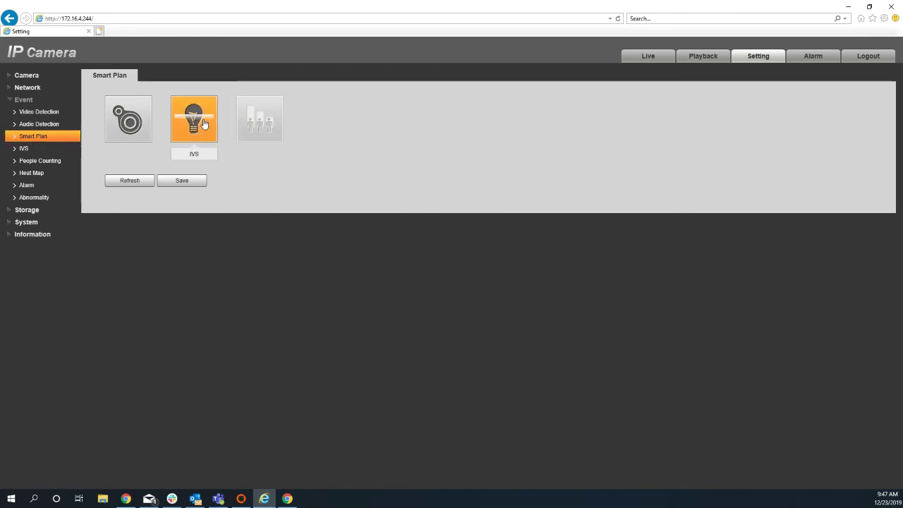
{"action": "left_click", "coordinate": [186, 185]}
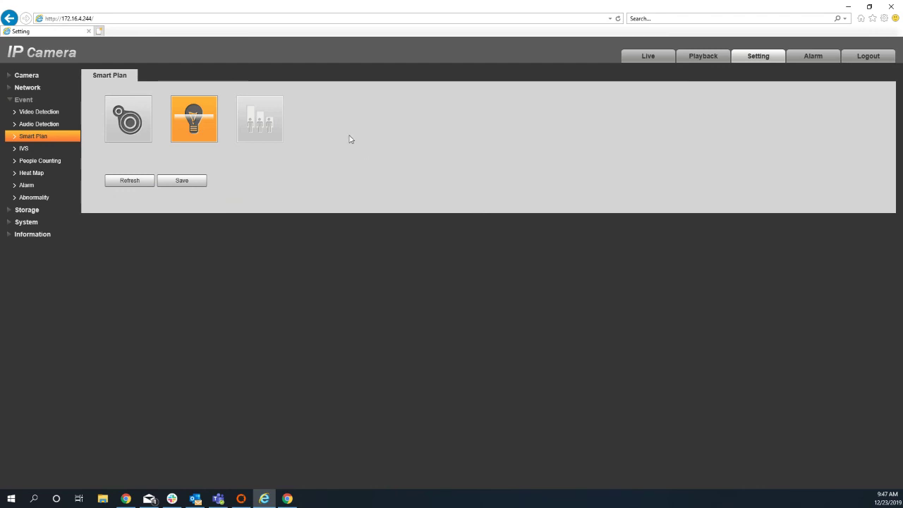
Check the tripwire and intrusion overlays in the live view and return to the camera settings.
{"action": "left_click", "coordinate": [645, 58]}
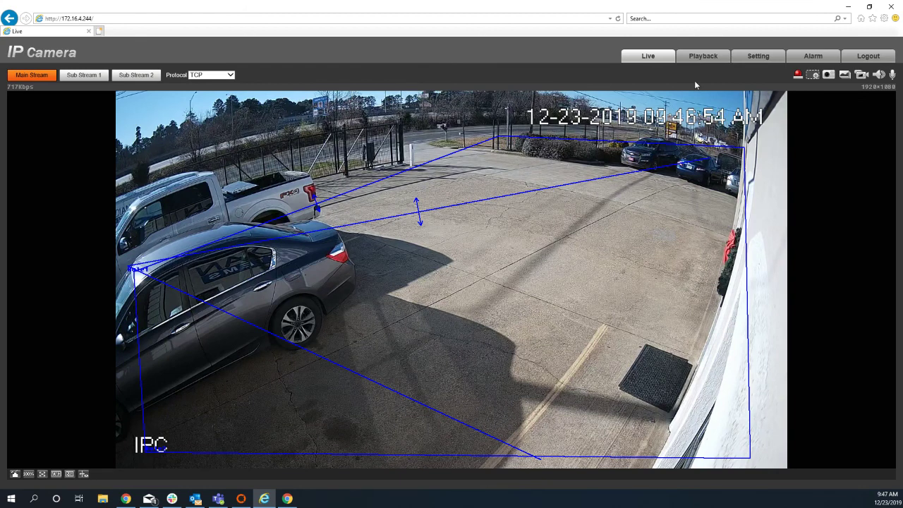
{"action": "left_click", "coordinate": [758, 57]}
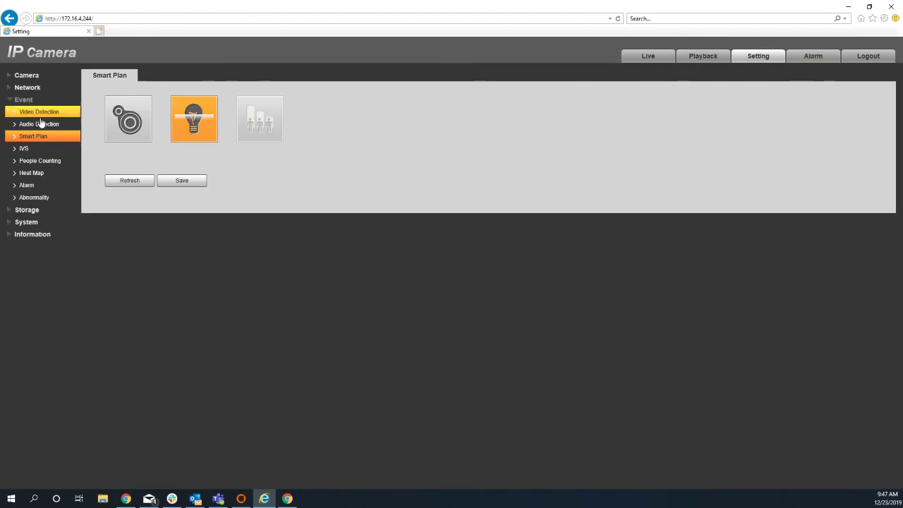